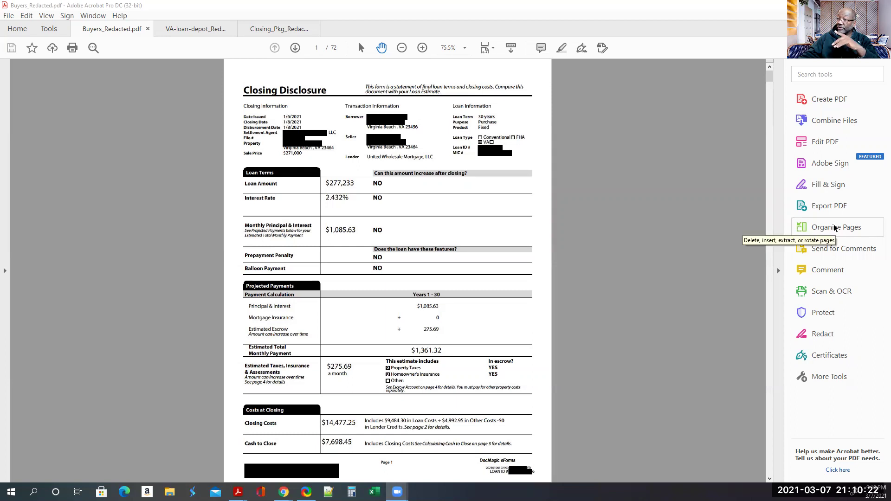
Open Organize Pages to show thumbnails of all 72 pages of Buyers_Redacted.pdf
click(834, 227)
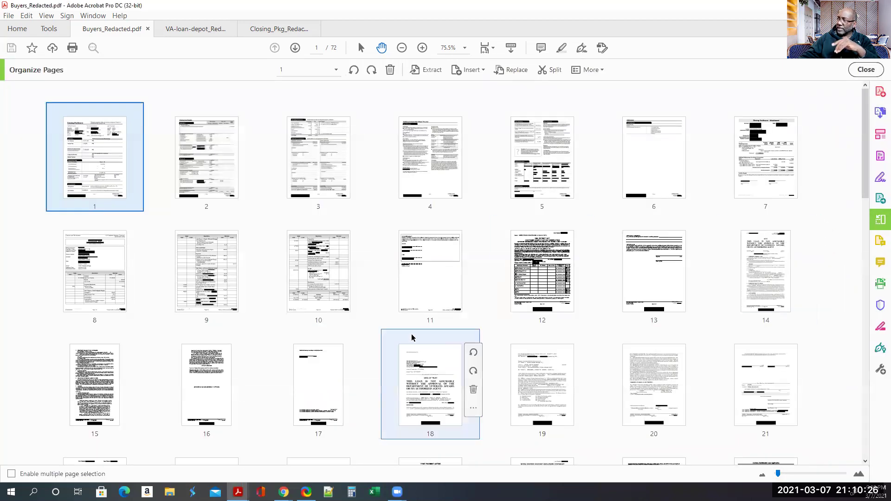
Select the page 18 Deed of Trust thumbnail and close Organize Pages to read it
scroll(404, 334, down, 1)
scroll(400, 330, down, 1)
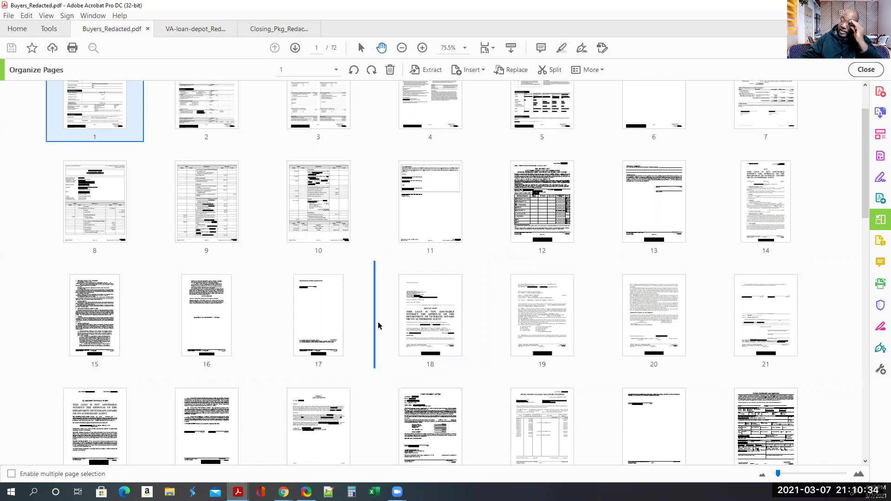
click(430, 302)
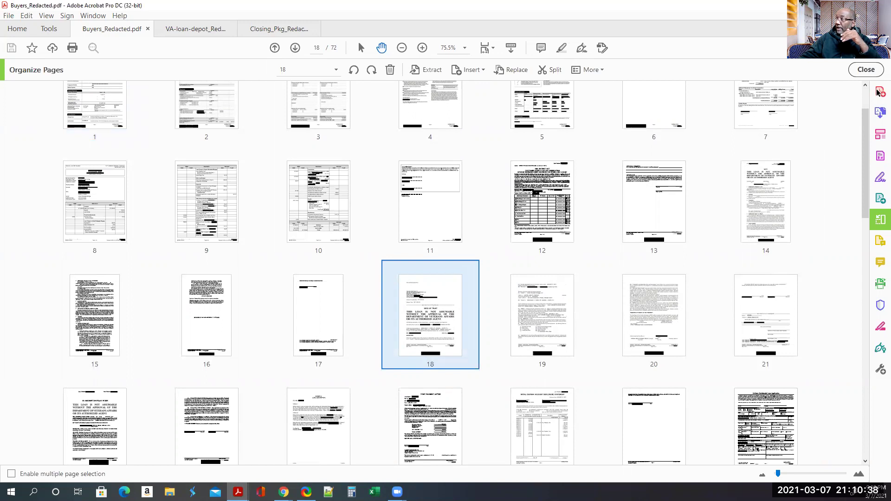
click(865, 69)
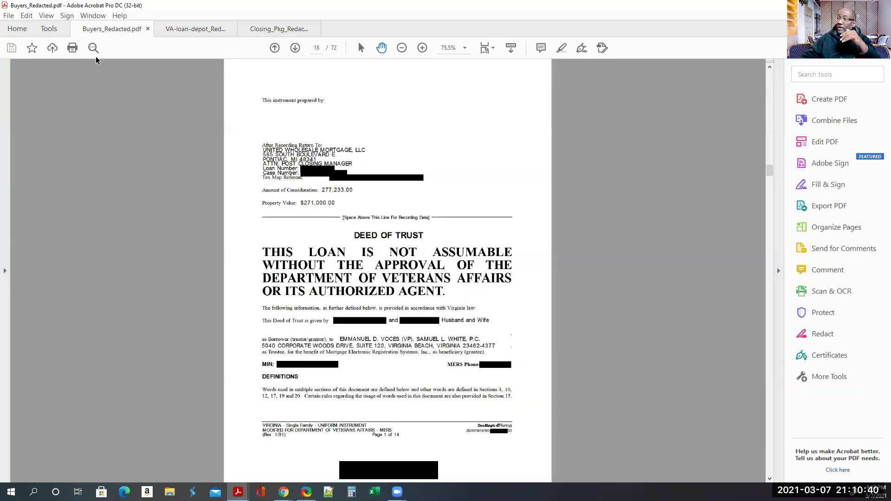
In Print, try the Current page and All range options, cancel, then reopen Organize Pages
click(72, 48)
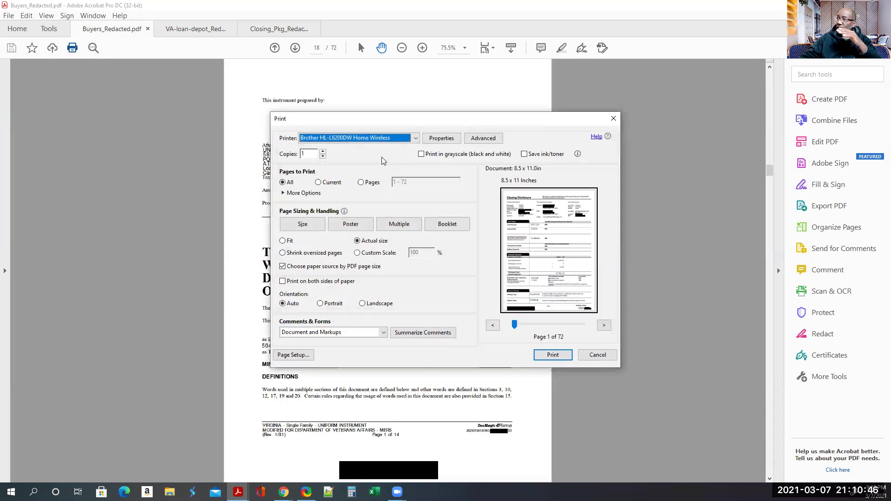
click(319, 183)
click(319, 182)
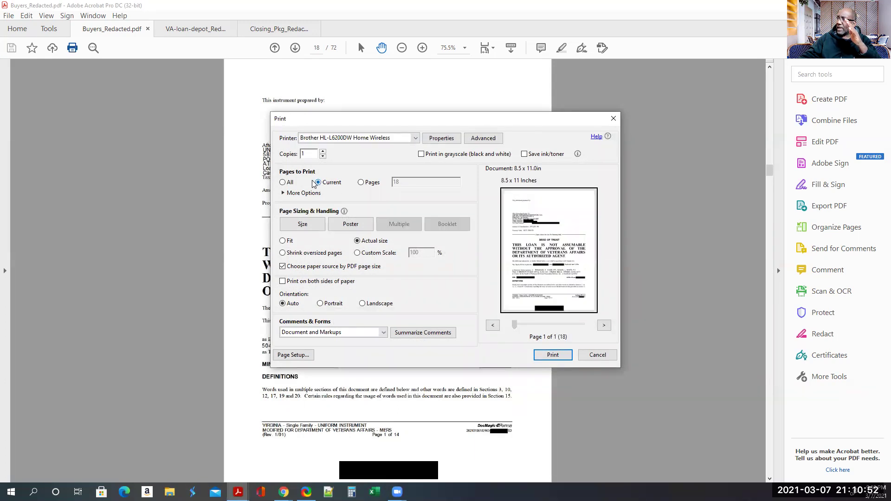
click(283, 182)
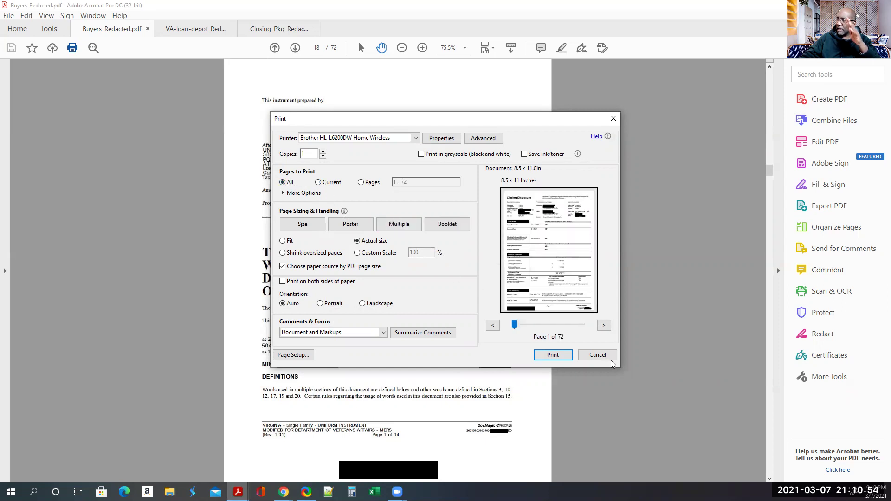
click(597, 355)
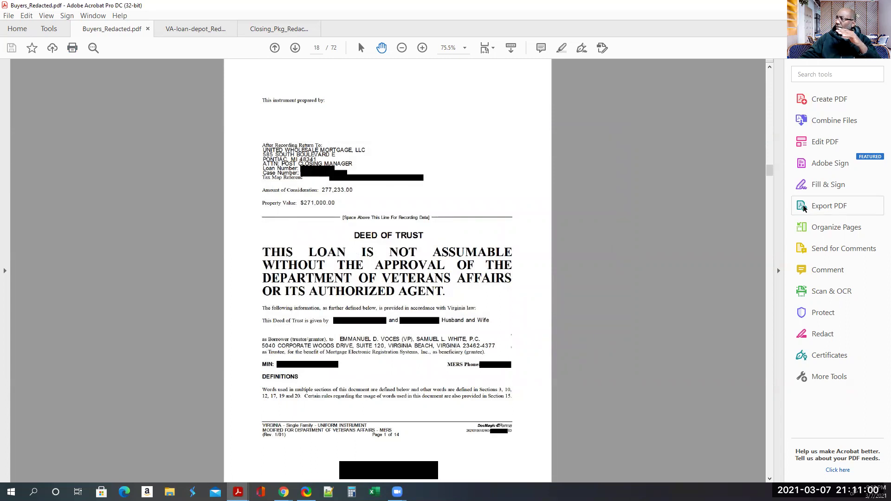
click(826, 228)
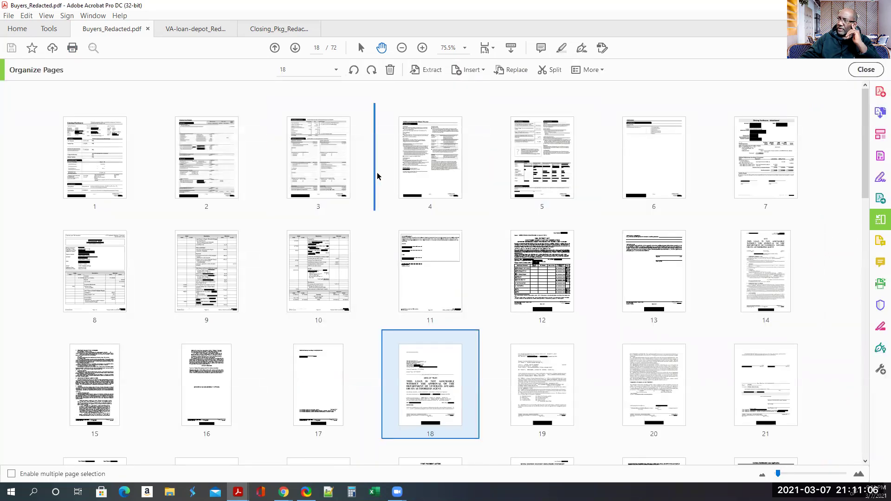
Select the thumbnails of pages 14 through 17
scroll(377, 175, down, 3)
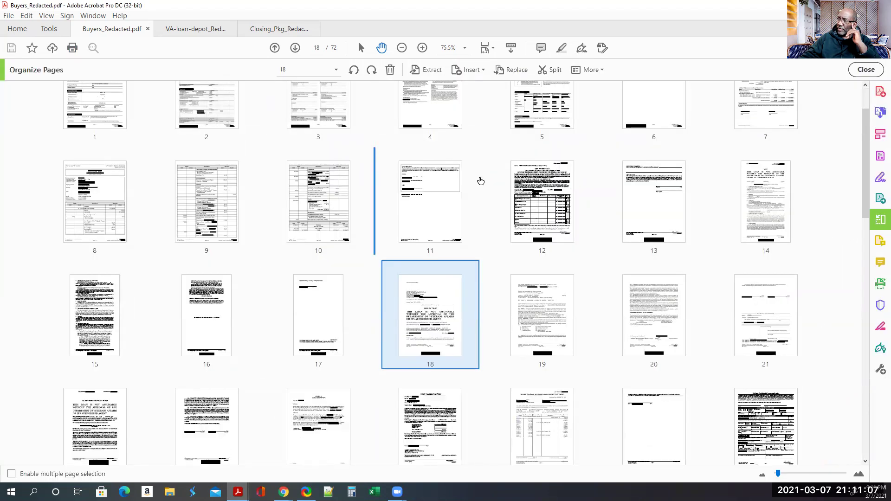
click(764, 185)
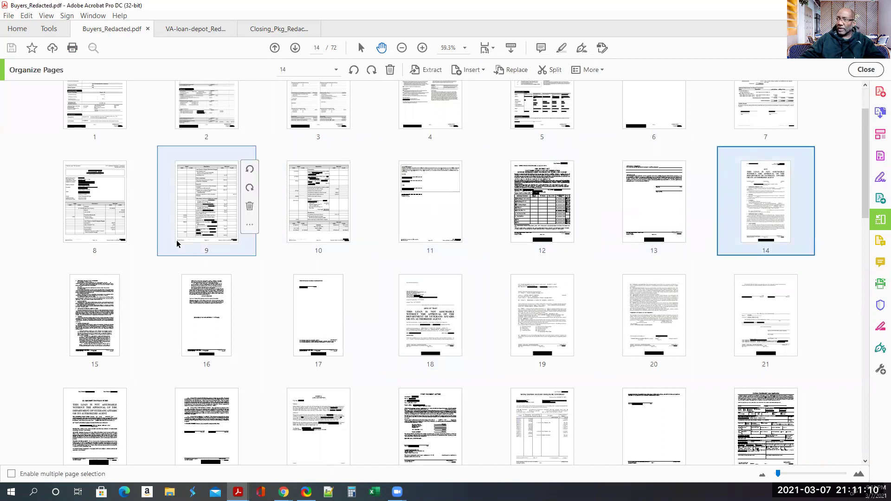
shift+click(96, 311)
shift+click(200, 310)
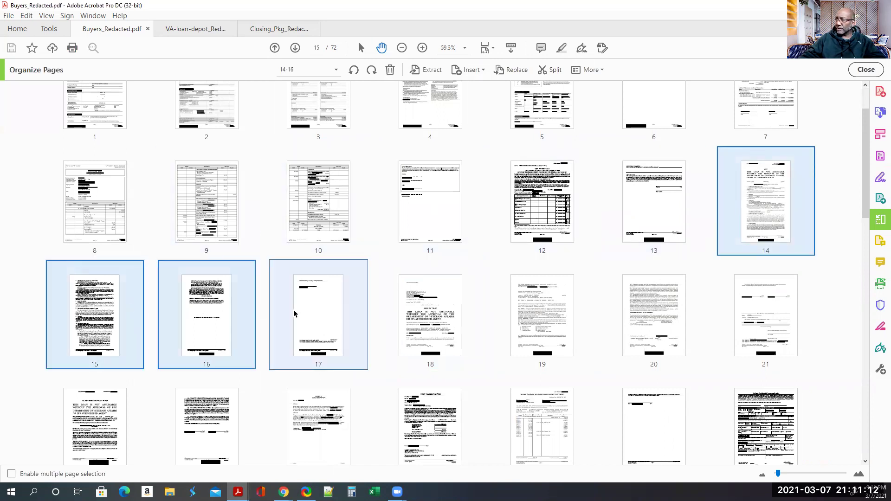
shift+click(299, 313)
Add pages 42, 66 and 67 to the selection and open Print for those pages
scroll(352, 291, down, 3)
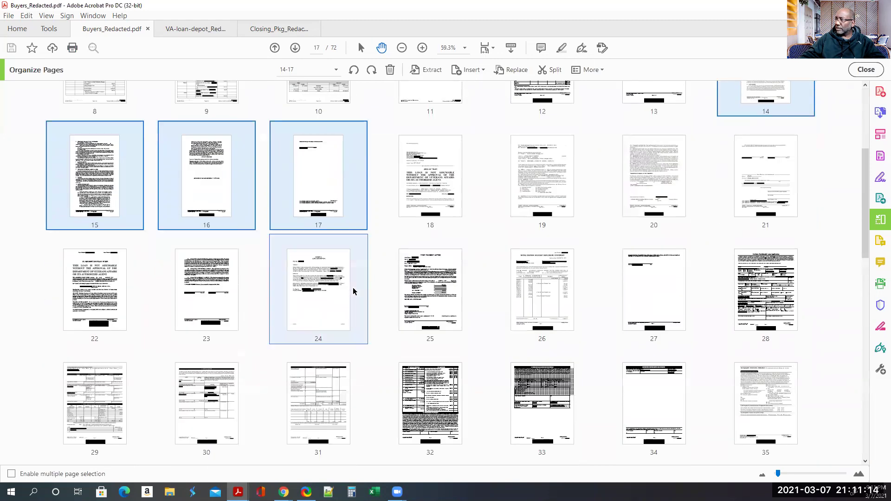
scroll(353, 290, down, 9)
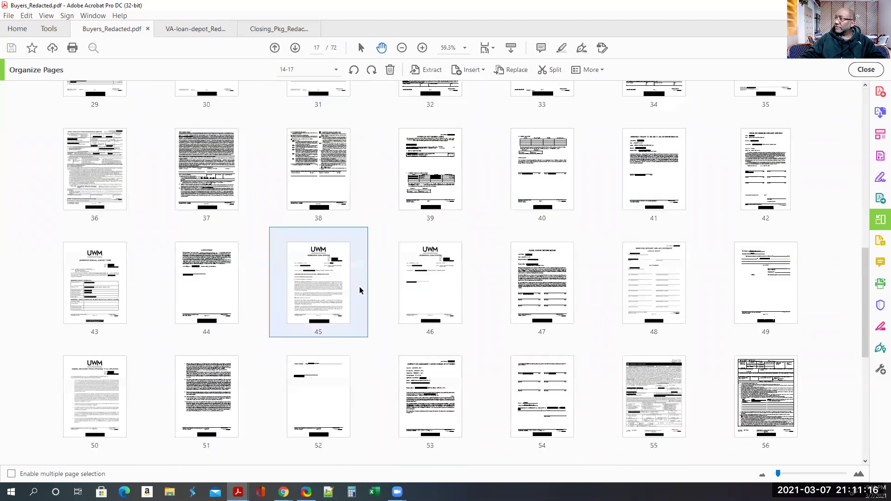
ctrl+click(791, 136)
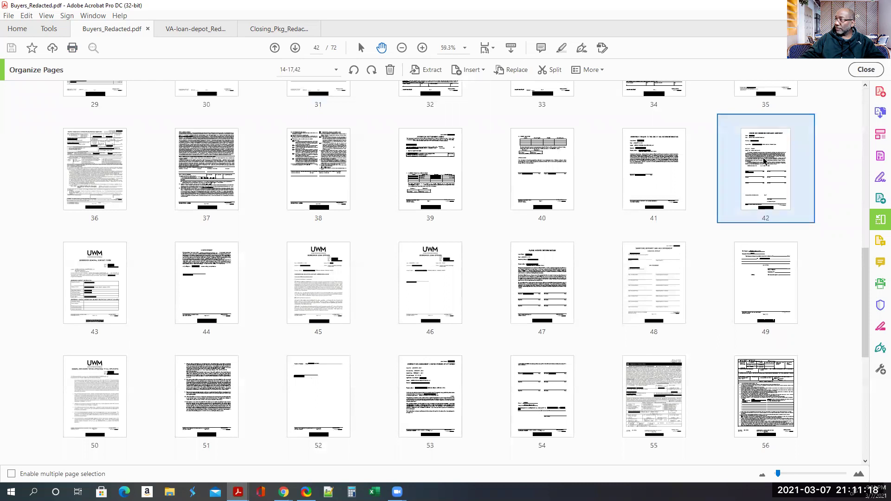
scroll(365, 269, down, 2)
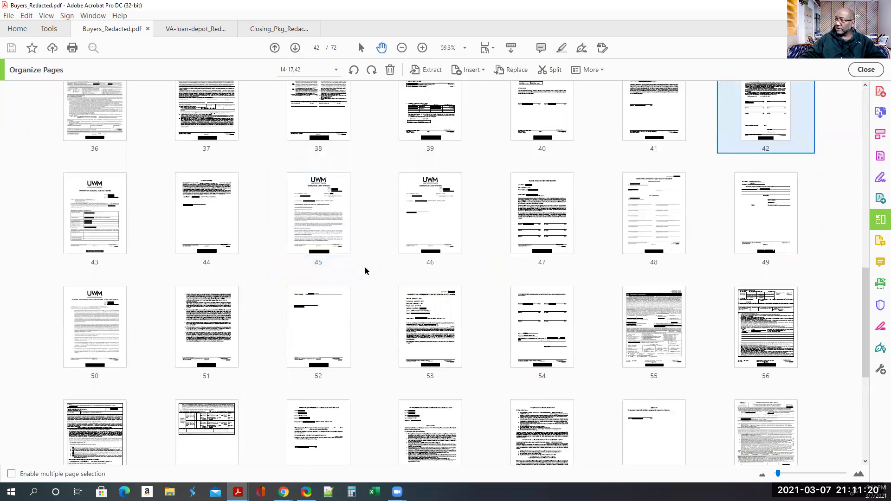
scroll(365, 268, down, 7)
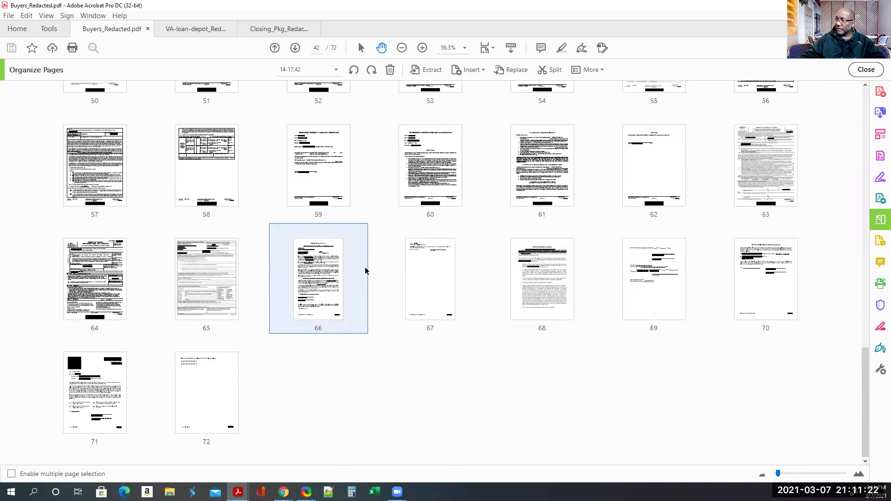
ctrl+click(337, 276)
ctrl+click(405, 276)
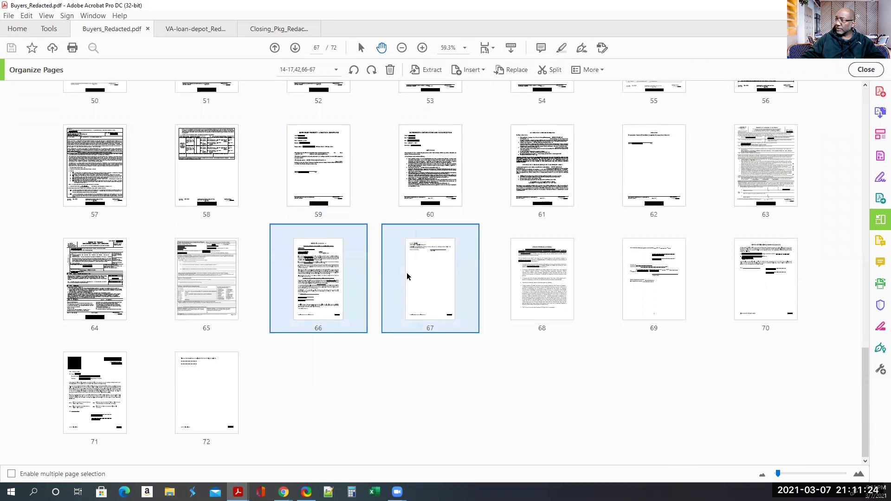
scroll(435, 359, up, 2)
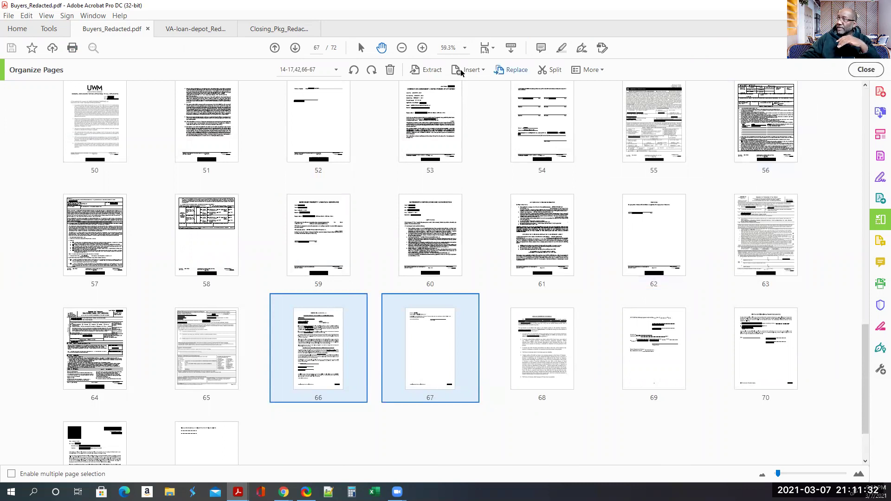
click(73, 48)
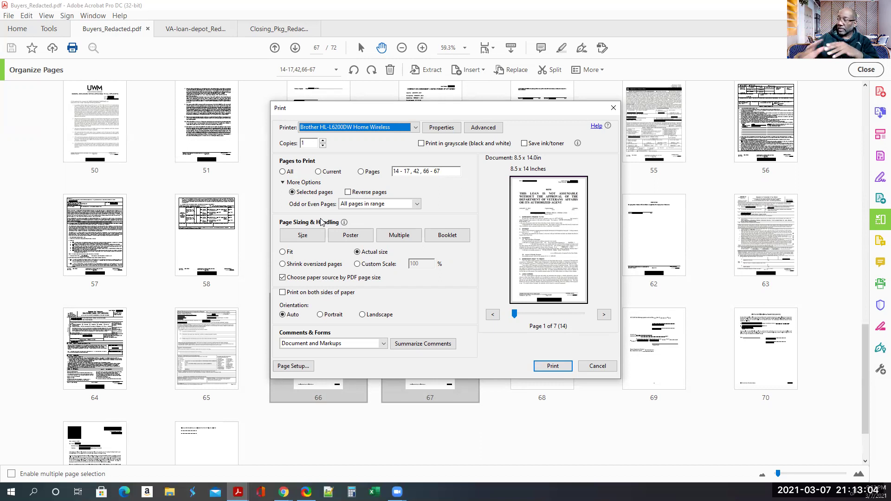
Cancel the Print dialog, then add and remove page 68, keeping pages 66–67 selected
click(596, 371)
shift+click(565, 327)
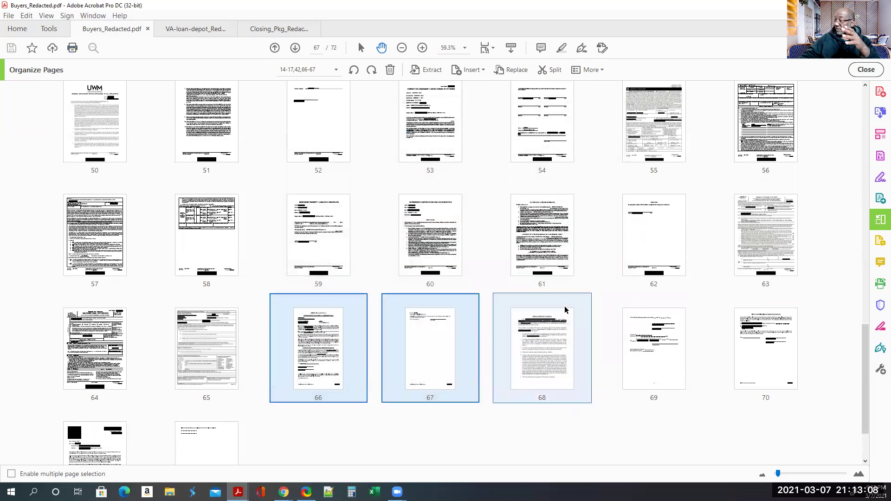
ctrl+click(564, 305)
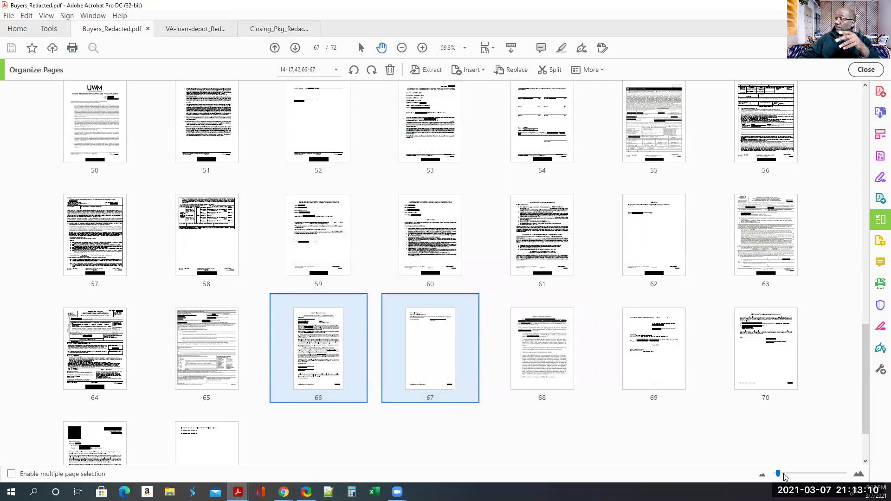
Enlarge the page thumbnails slightly and scroll up through the selected pages
drag(778, 474, 790, 476)
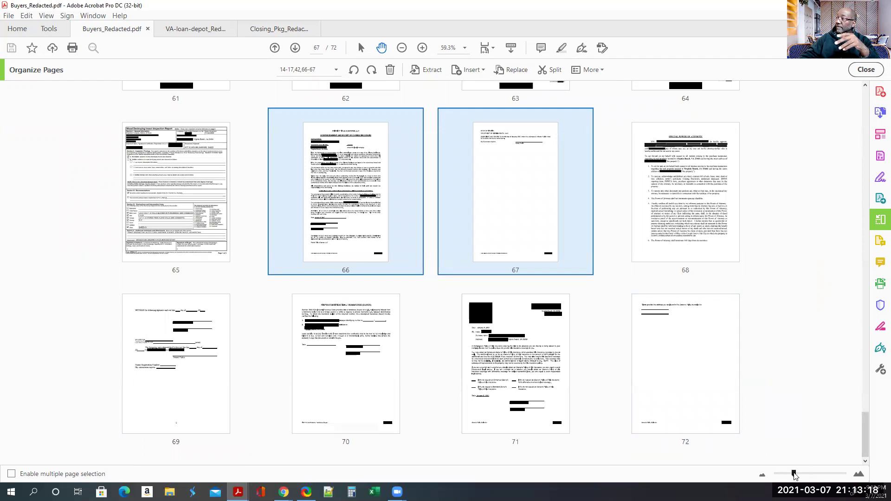
drag(794, 476, 799, 475)
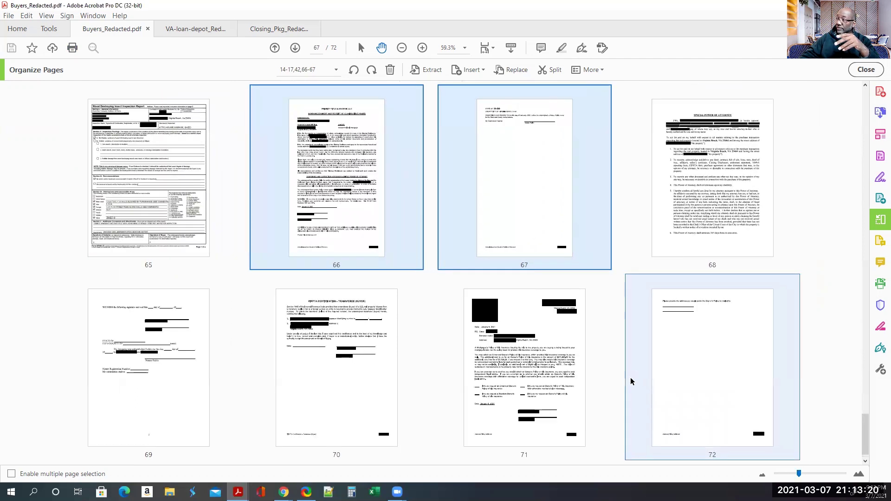
scroll(623, 390, up, 6)
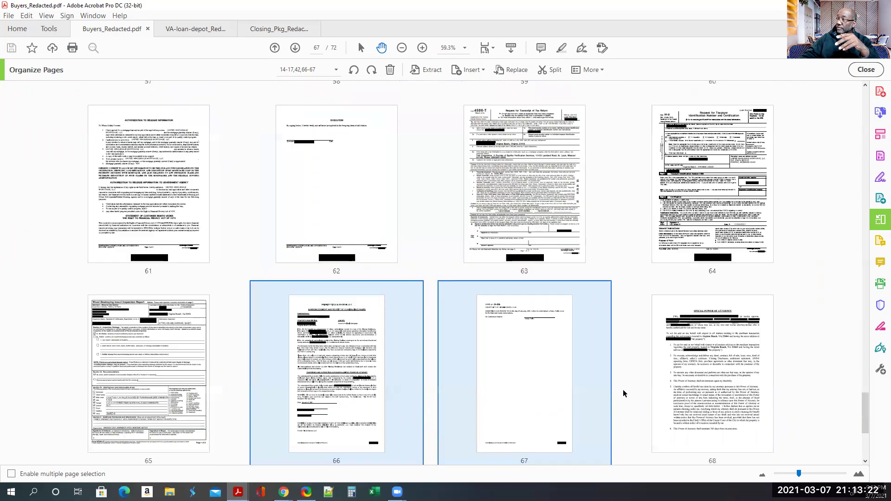
scroll(623, 389, up, 8)
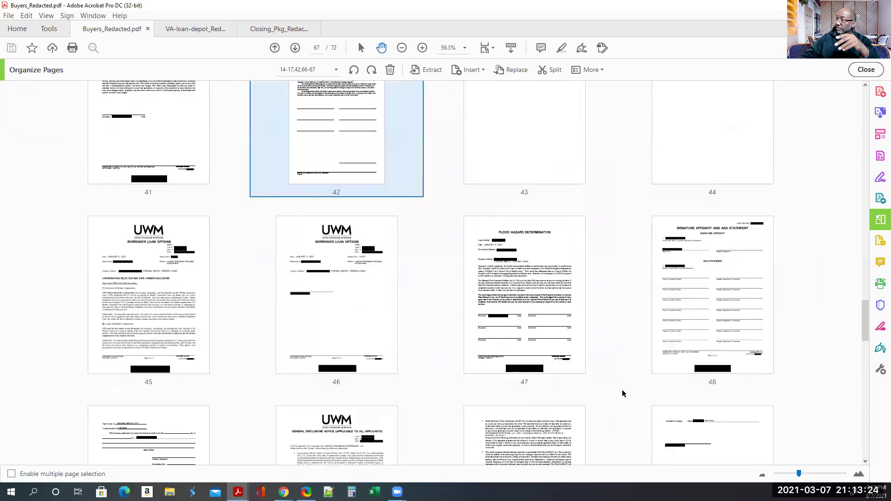
scroll(622, 394, up, 1)
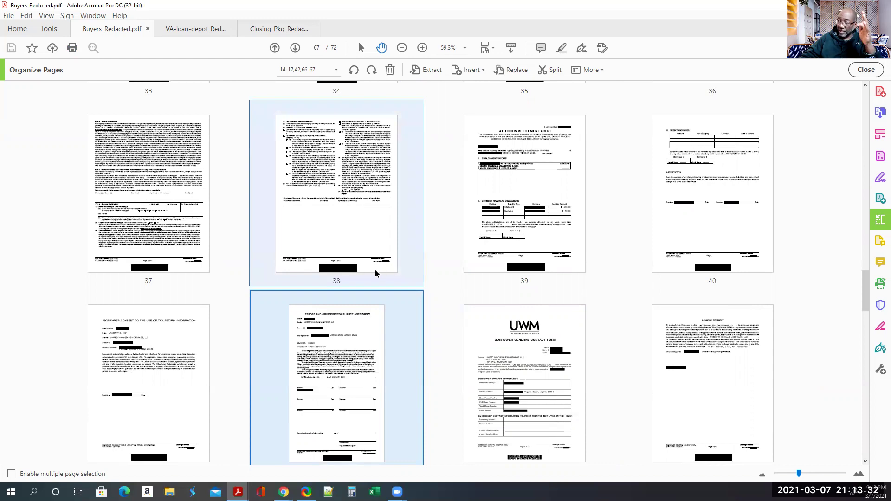
scroll(480, 344, up, 5)
scroll(479, 344, up, 9)
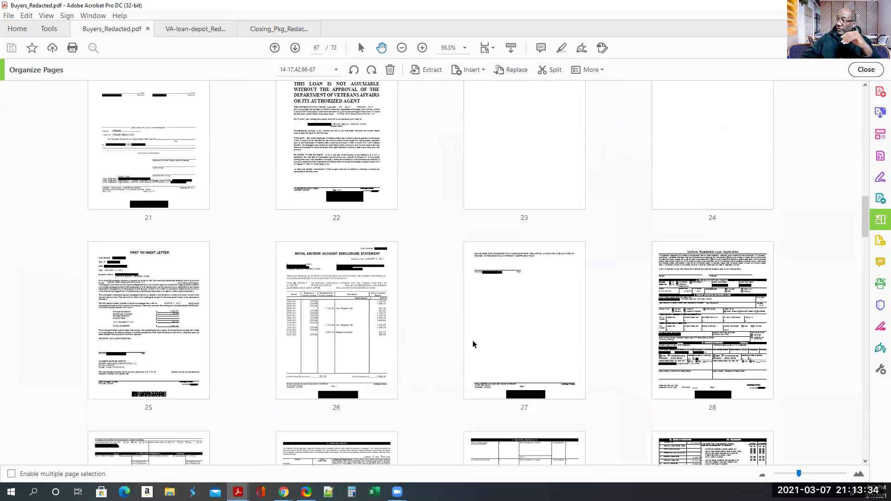
scroll(453, 341, up, 2)
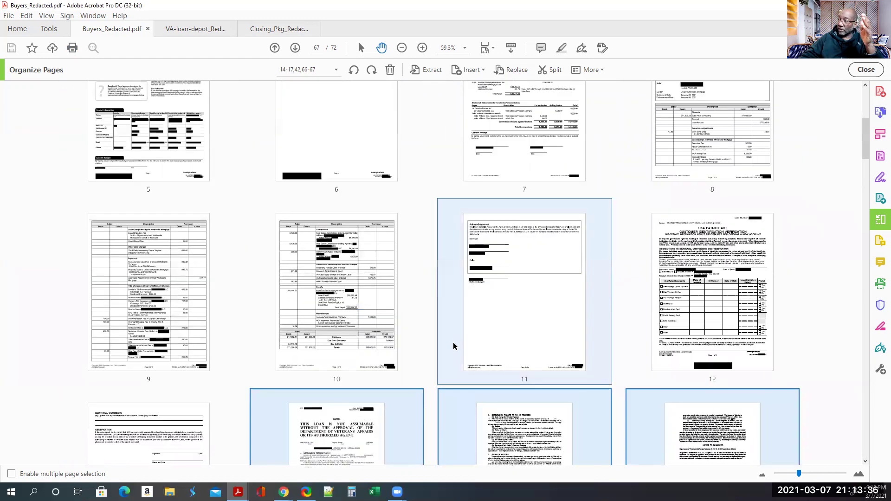
scroll(441, 353, up, 1)
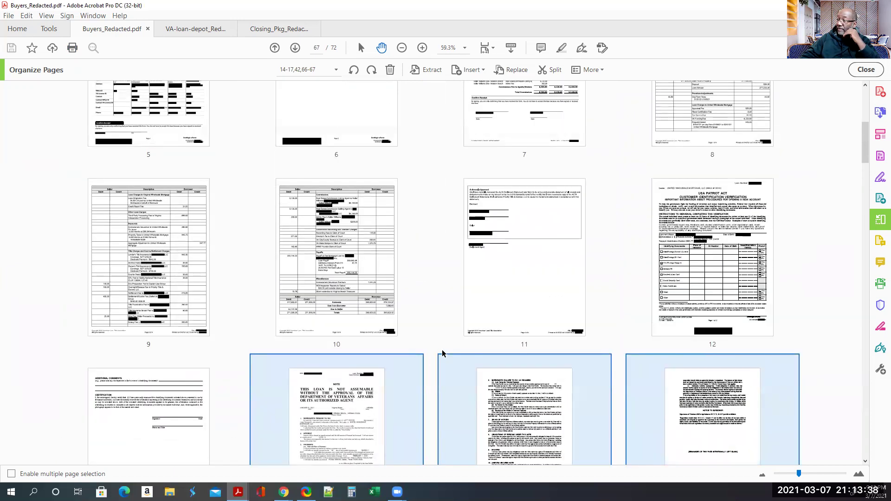
scroll(443, 353, up, 9)
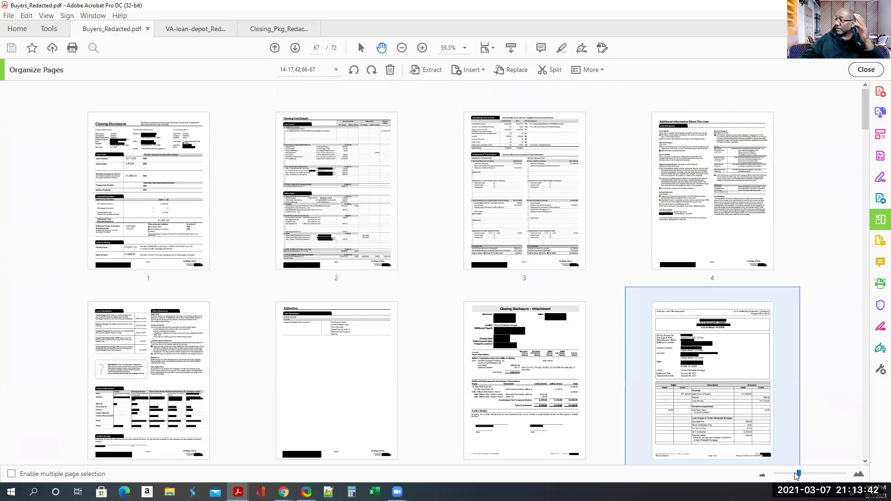
Enlarge thumbnails to two pages per row, scroll down to page 67, and close Organize Pages
drag(798, 474, 825, 474)
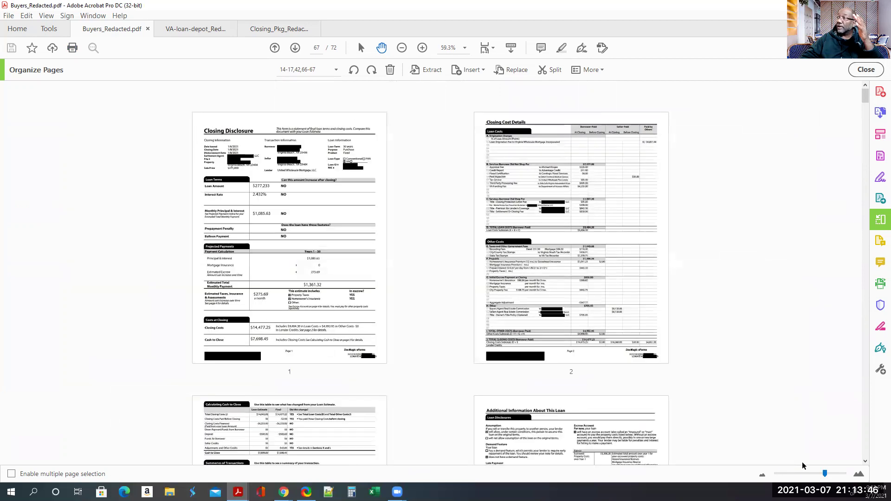
scroll(737, 385, down, 3)
scroll(730, 385, down, 13)
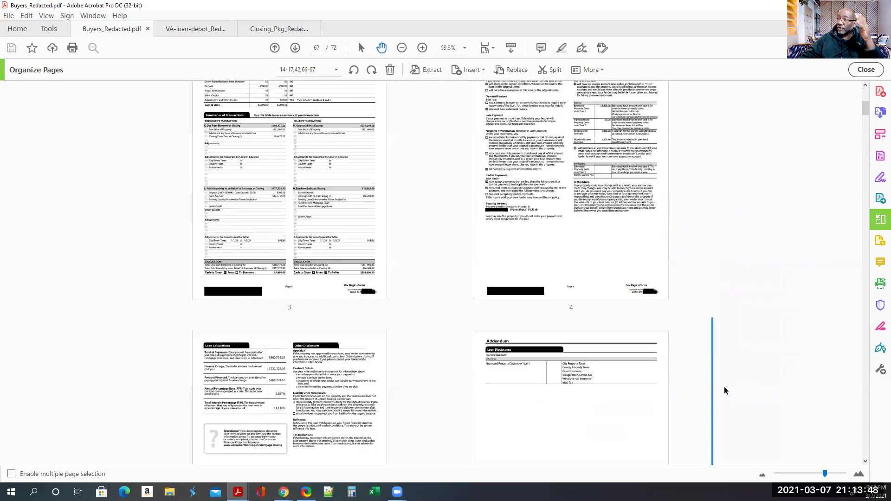
scroll(707, 418, down, 7)
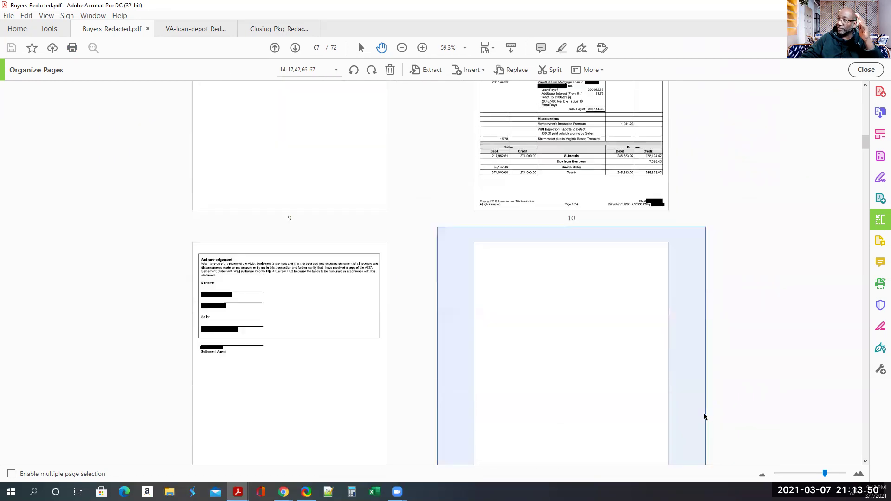
scroll(791, 382, down, 5)
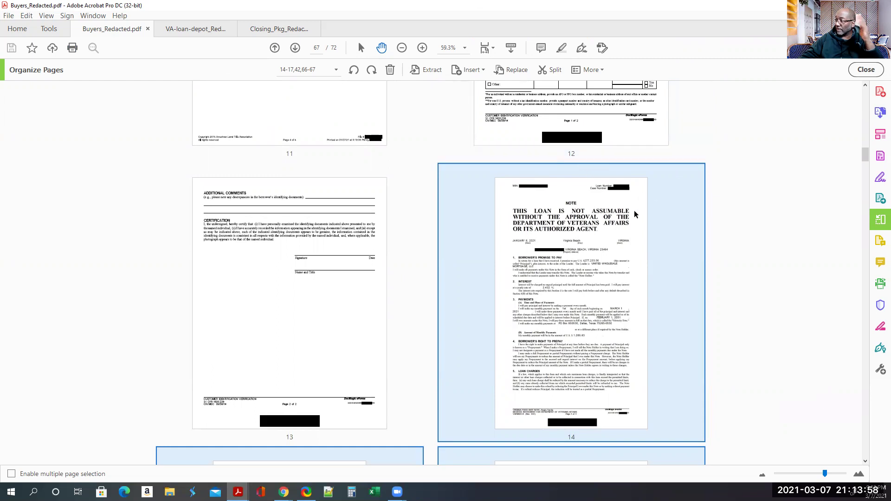
scroll(809, 235, down, 3)
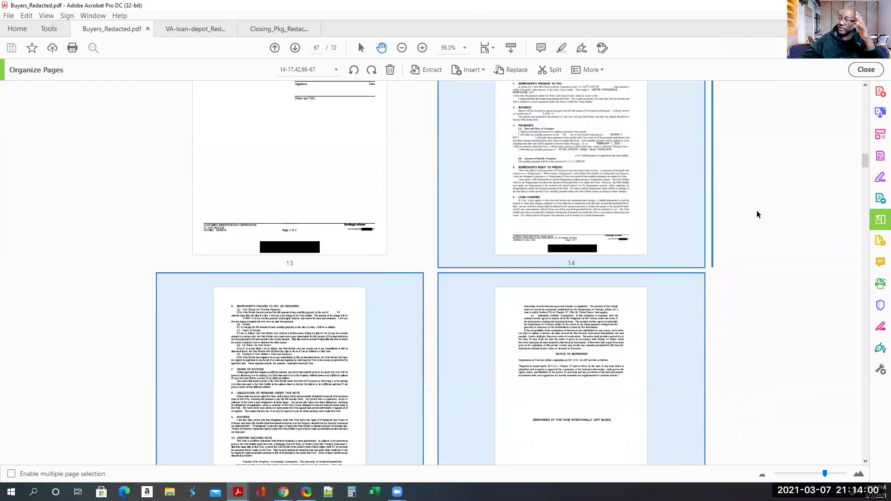
scroll(756, 215, down, 2)
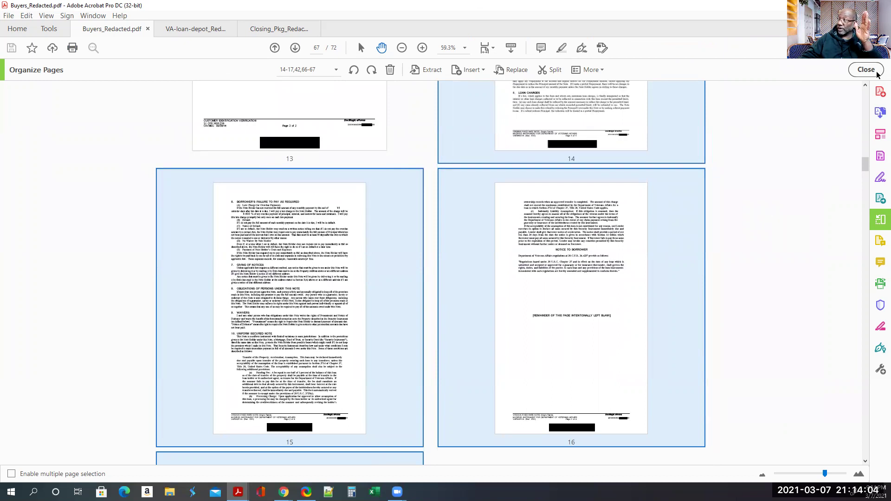
click(866, 69)
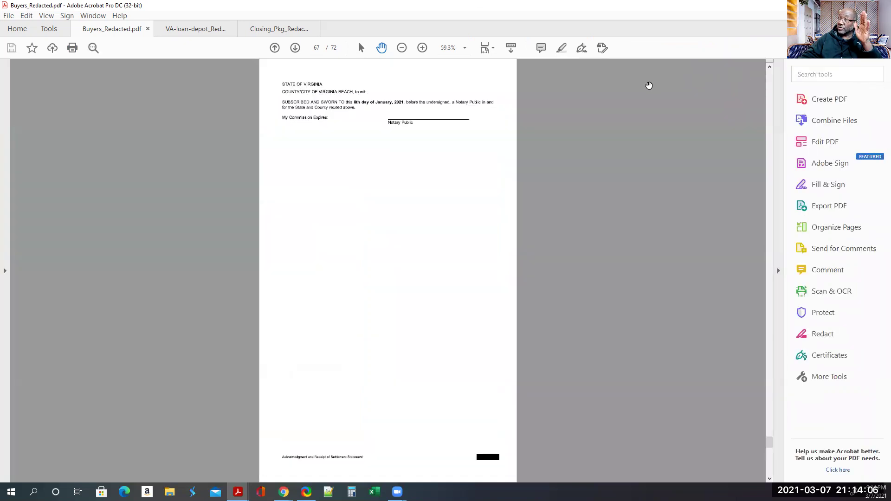